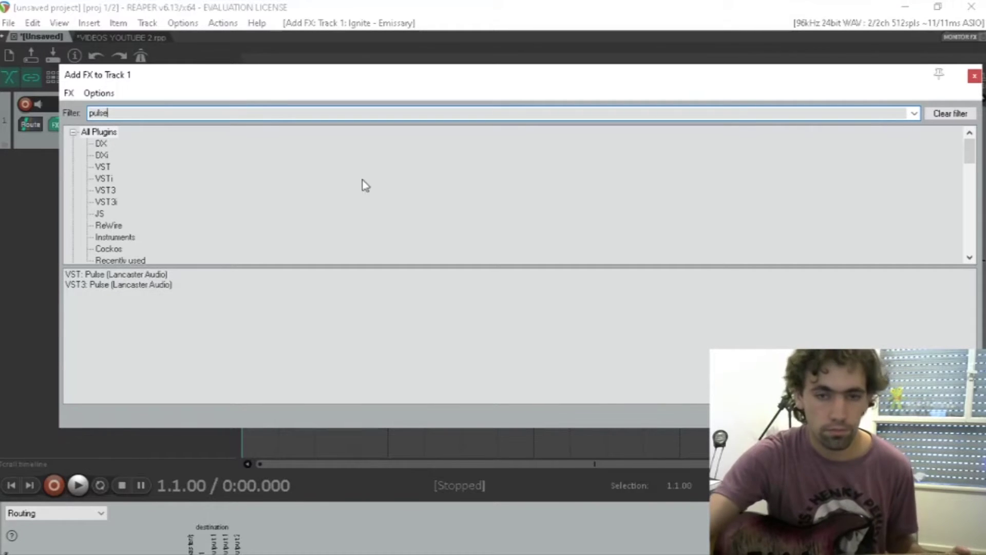
Add the Pulse (Lancaster Audio) VST to track 1 and load Brohymn-Mesa-4x12-SM57-V30-6.wav as the first cabinet's external IR
{"action": "double_click", "coordinate": [154, 276]}
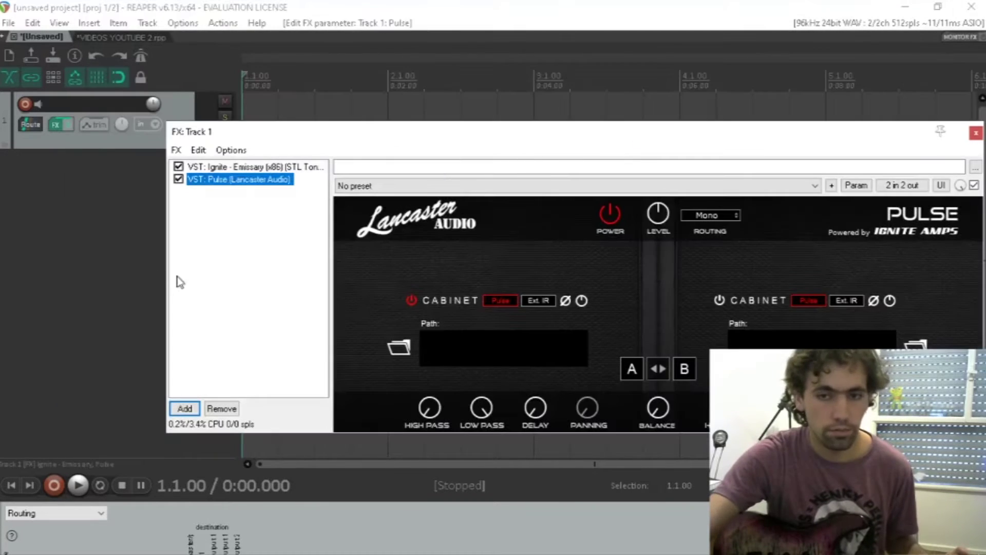
{"action": "left_click", "coordinate": [531, 296]}
{"action": "left_click", "coordinate": [553, 350]}
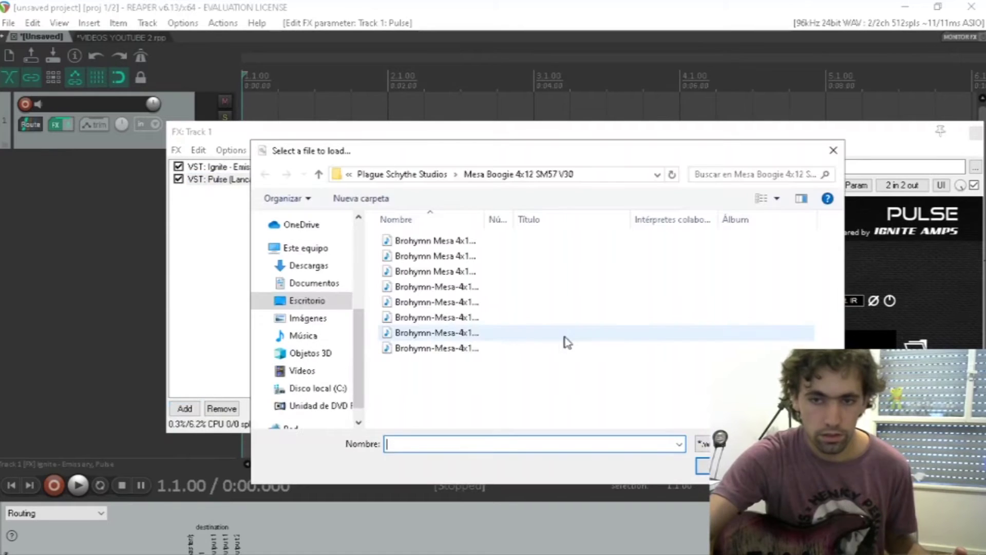
{"action": "double_click", "coordinate": [458, 348]}
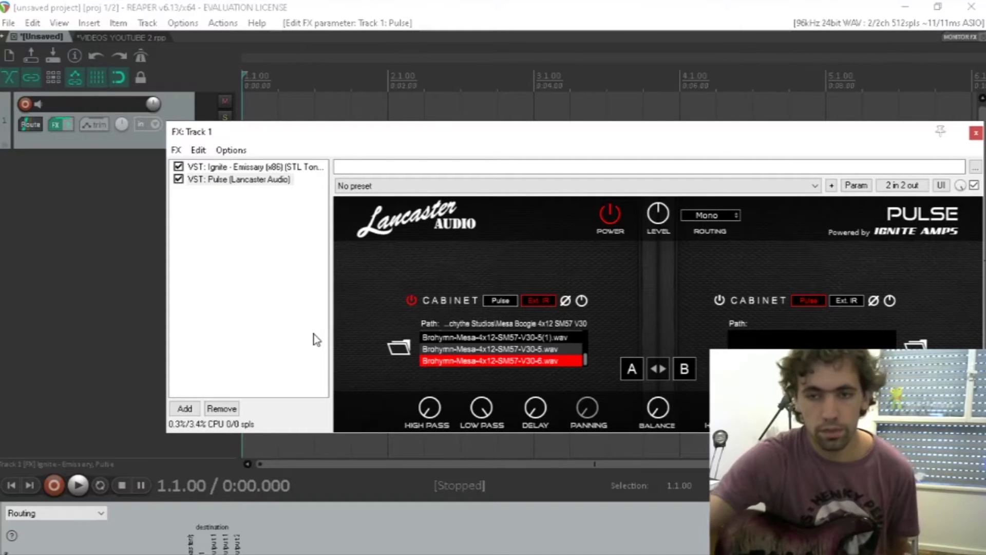
Close the plugin browser without adding an effect and arm track 1 for recording
{"action": "left_click", "coordinate": [197, 416]}
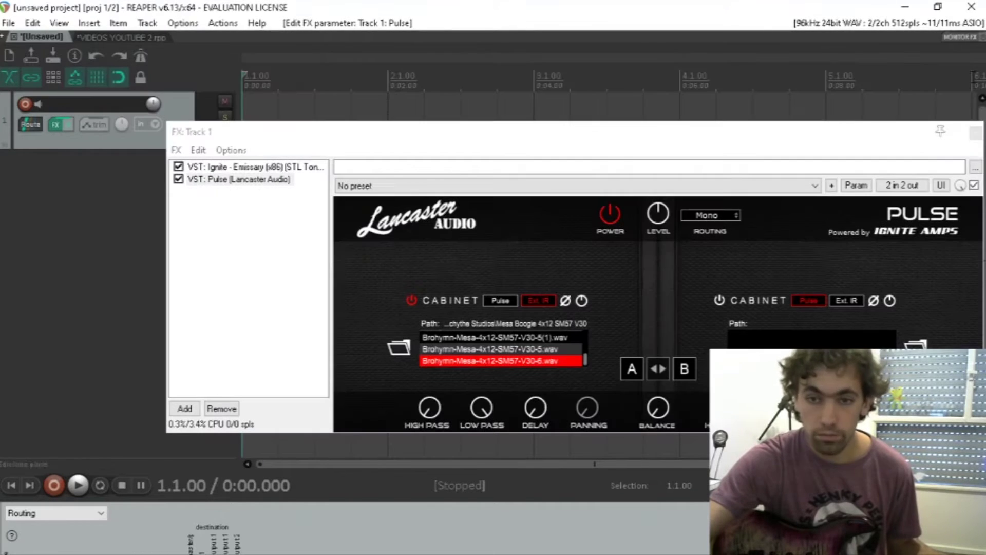
{"action": "left_click", "coordinate": [975, 76]}
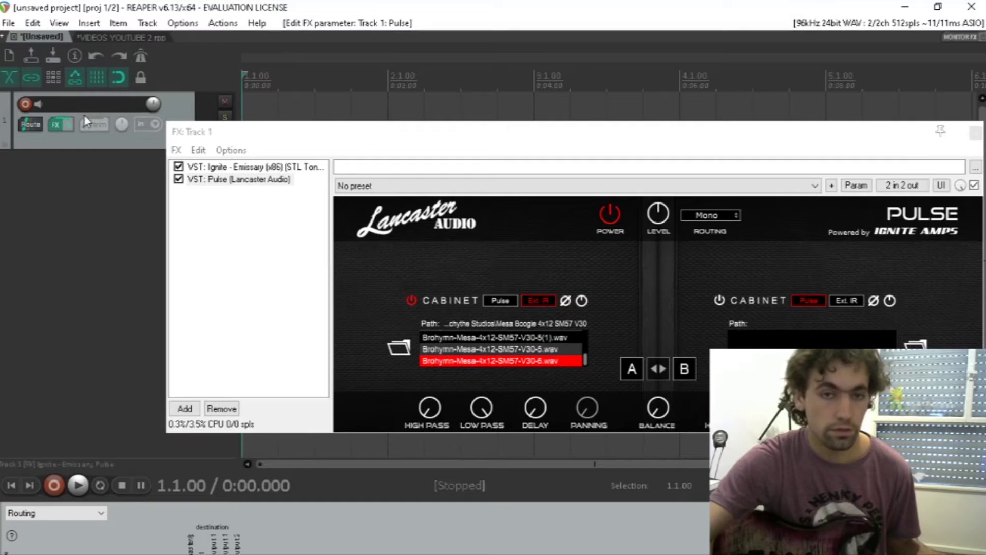
{"action": "left_click", "coordinate": [24, 105]}
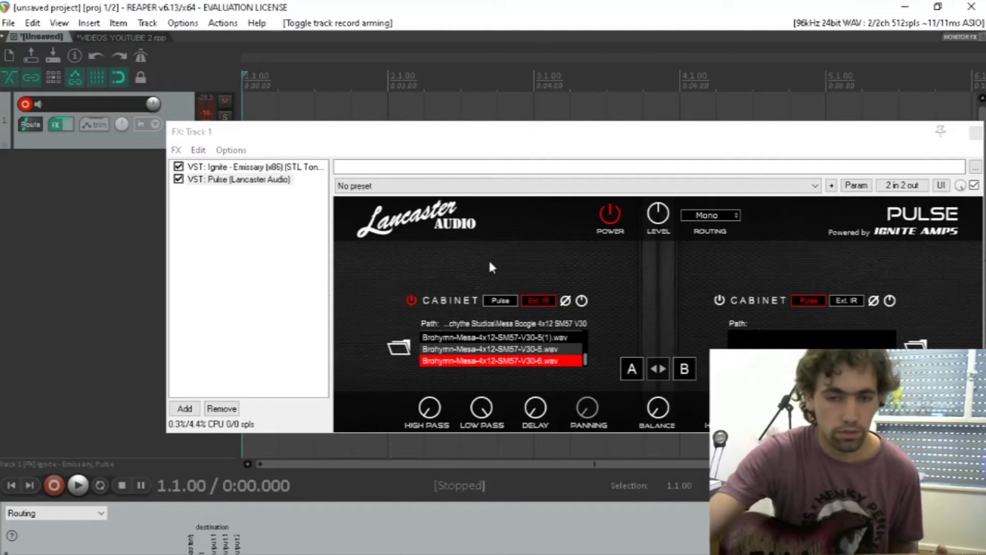
Add ReaFir (FFT EQ+Dynamics Processor) to track 1 and place it first in the effects chain, before Emissary
{"action": "left_click", "coordinate": [185, 408]}
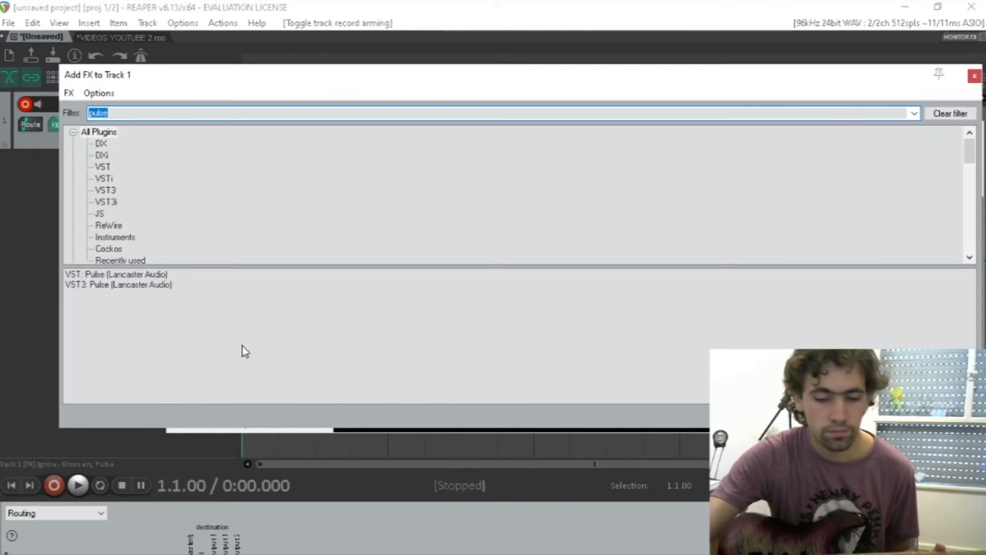
{"action": "type", "text": "reafir"}
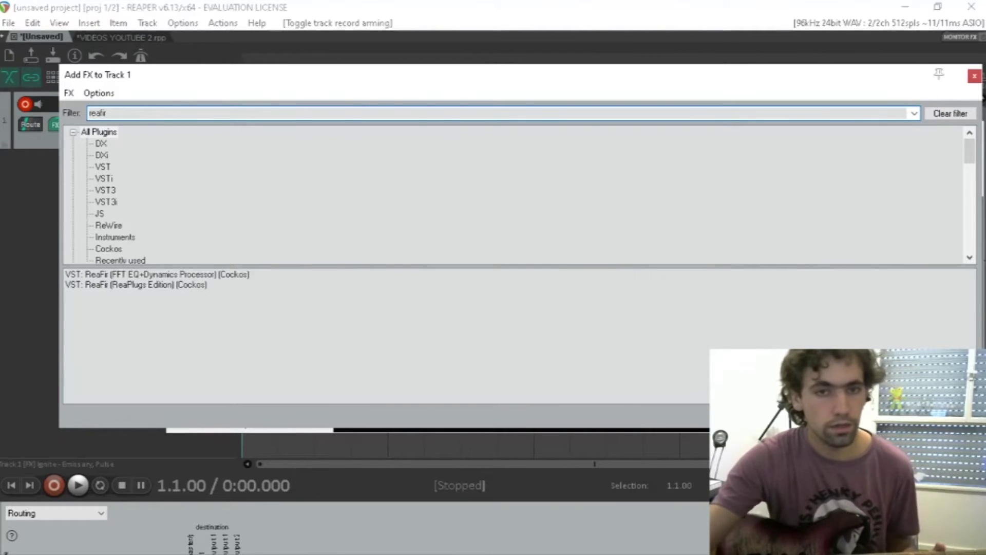
{"action": "double_click", "coordinate": [149, 276]}
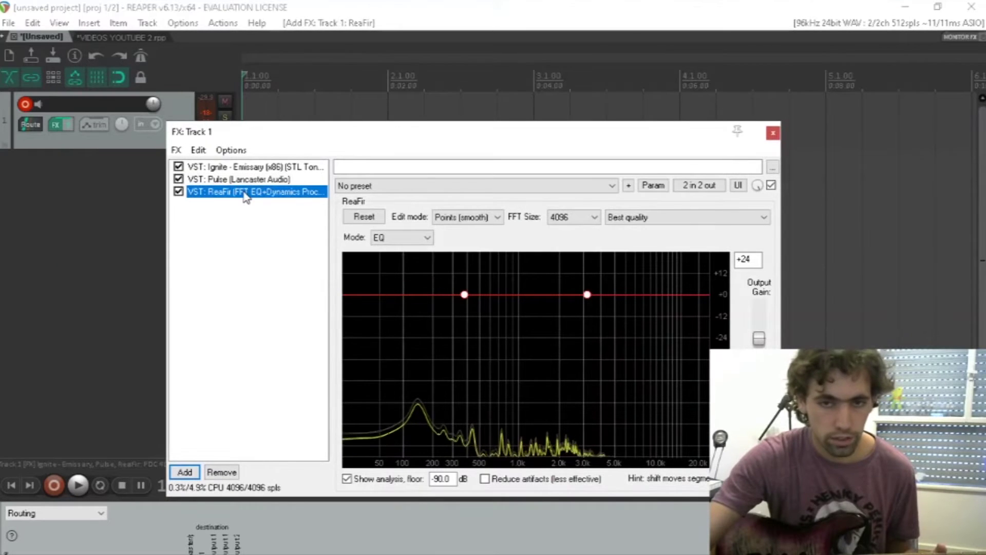
{"action": "left_click_drag", "start_coordinate": [239, 170], "coordinate": [237, 165]}
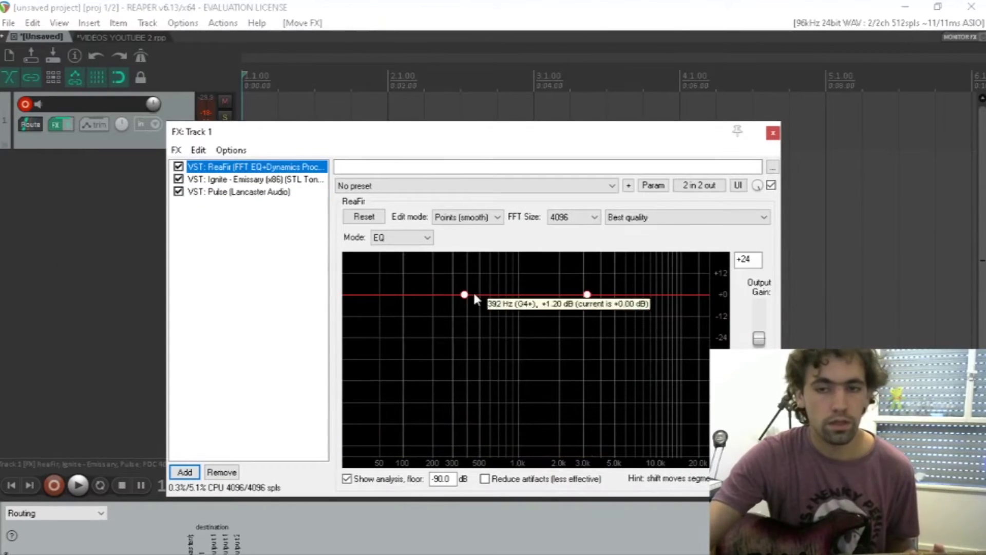
Set ReaFir to Subtract mode with an FFT size of 1024
{"action": "left_click", "coordinate": [406, 237]}
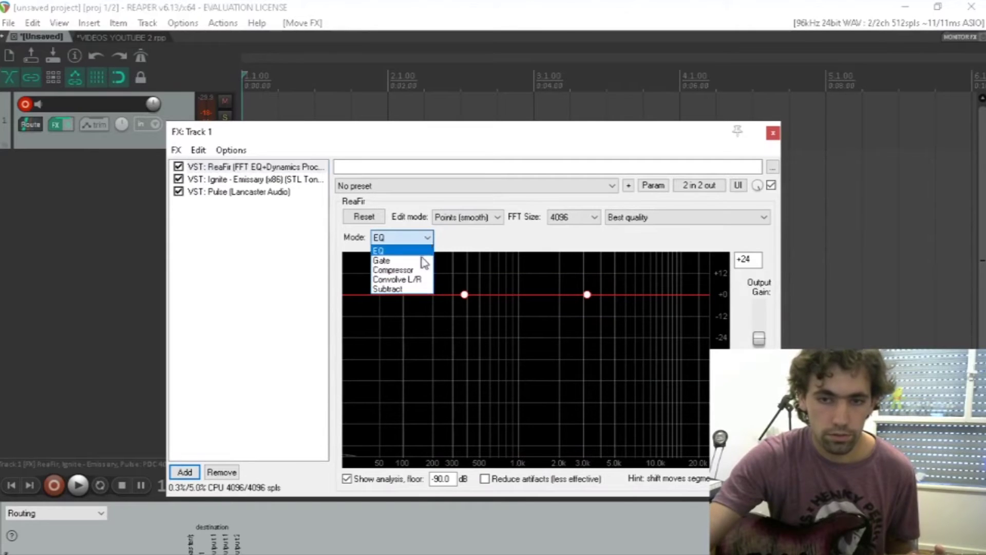
{"action": "left_click", "coordinate": [420, 289]}
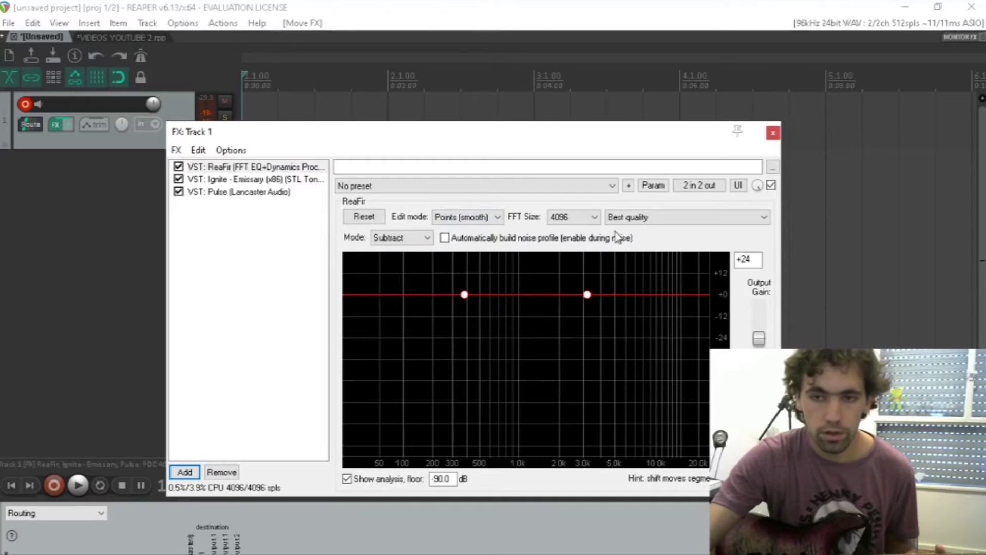
{"action": "left_click", "coordinate": [594, 221]}
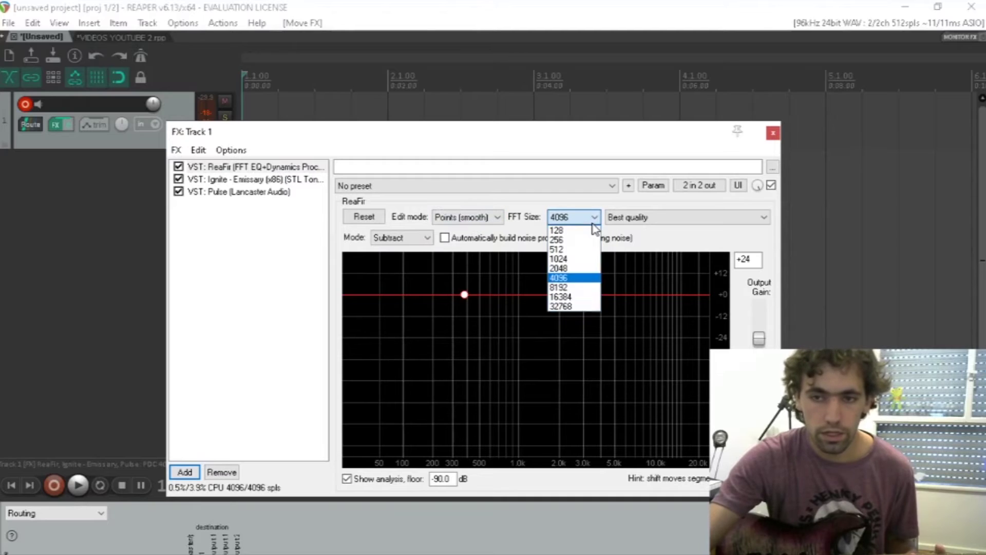
{"action": "left_click", "coordinate": [593, 259]}
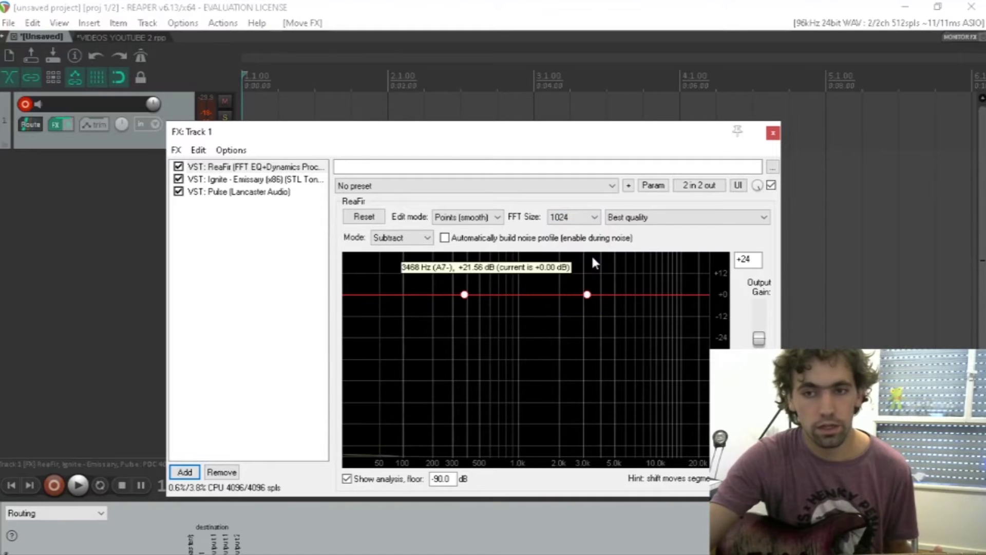
Try ReaFir at the end of the effects chain, capturing a noise profile there with automatic building
{"action": "left_click_drag", "start_coordinate": [237, 168], "coordinate": [241, 215]}
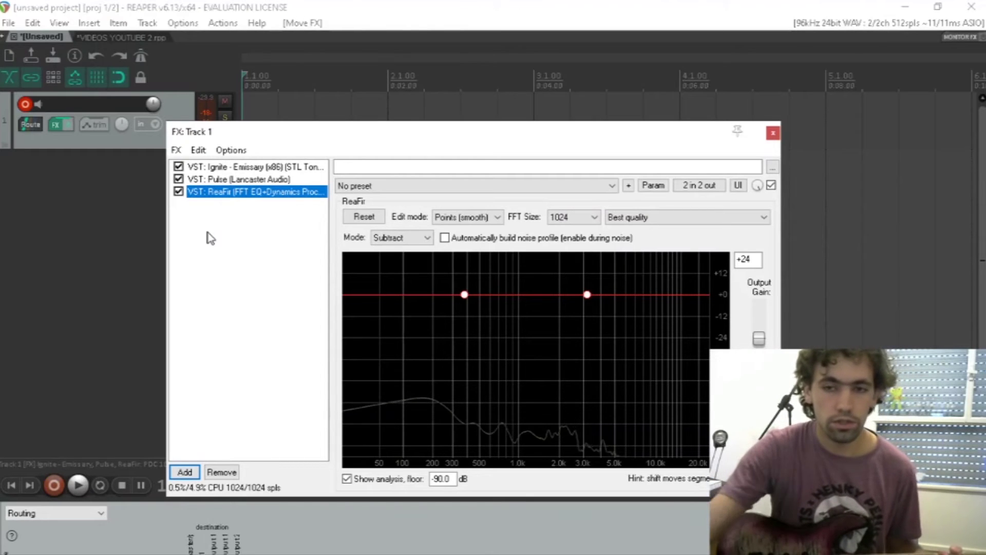
{"action": "left_click", "coordinate": [445, 240]}
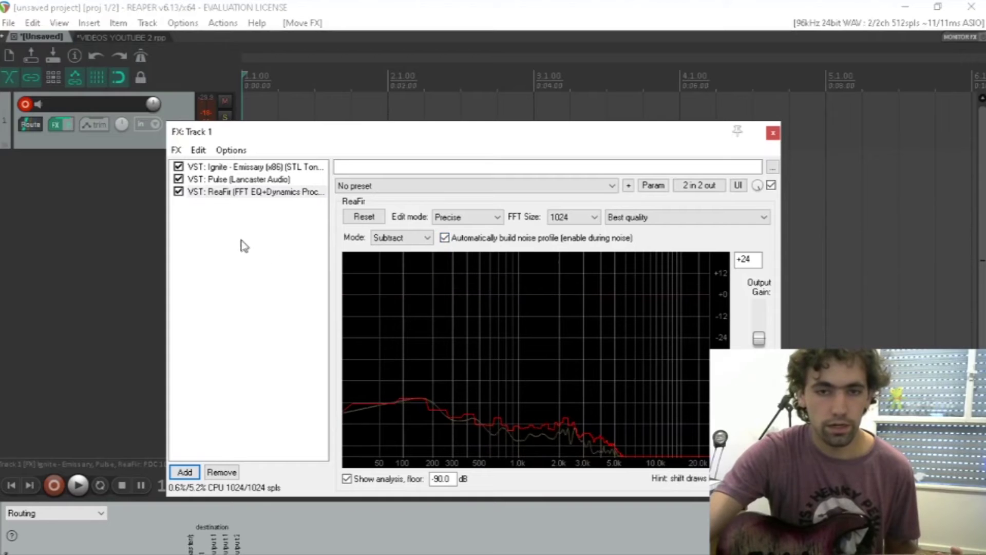
{"action": "left_click", "coordinate": [445, 238]}
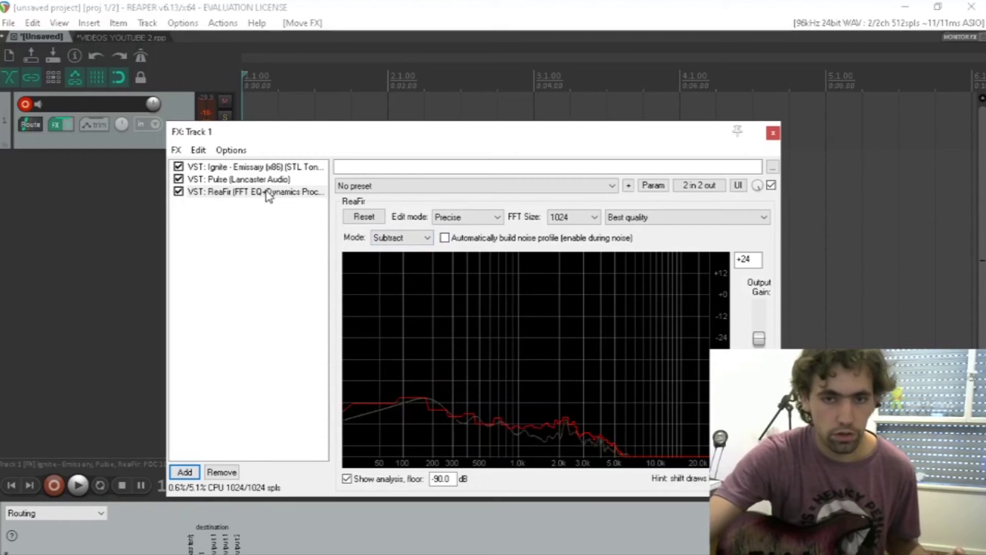
Move ReaFir back to the start of the effects chain and capture a fresh noise profile of the unprocessed signal
{"action": "left_click_drag", "start_coordinate": [267, 194], "coordinate": [264, 167]}
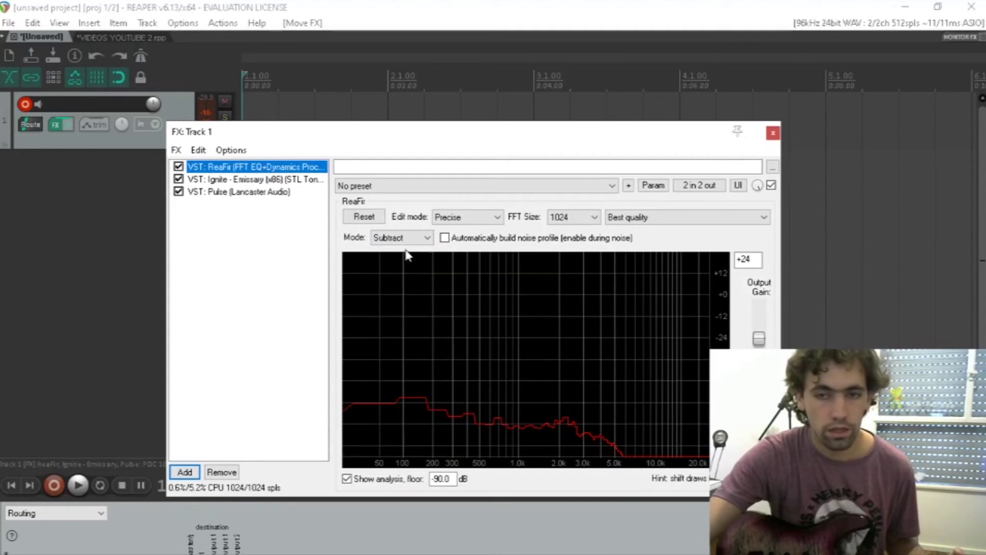
{"action": "left_click", "coordinate": [444, 239]}
{"action": "left_click", "coordinate": [444, 238]}
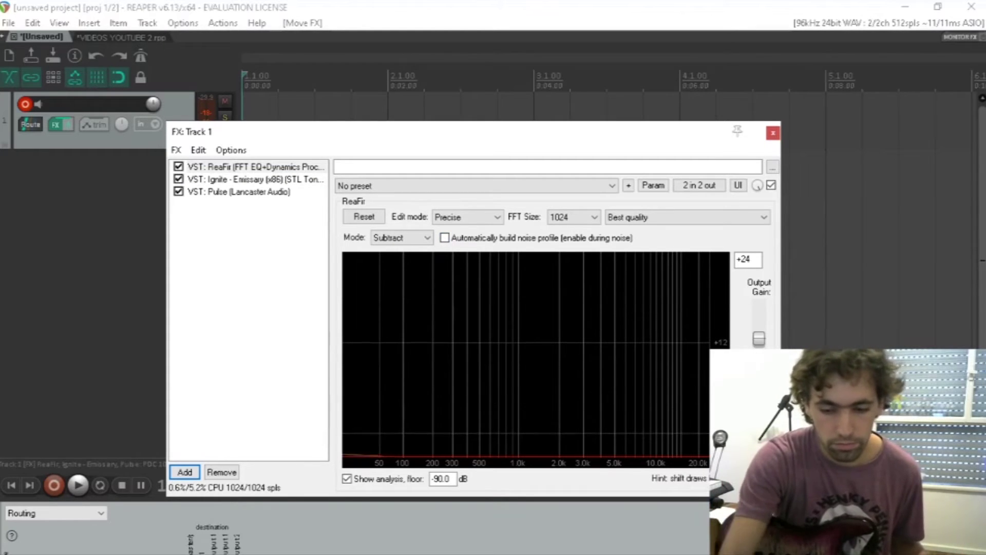
Set ReaFir's analysis floor to -150 dB
{"action": "left_click", "coordinate": [441, 479]}
{"action": "key", "text": "BackSpace"}
{"action": "key", "text": "BackSpace"}
{"action": "type", "text": "150"}
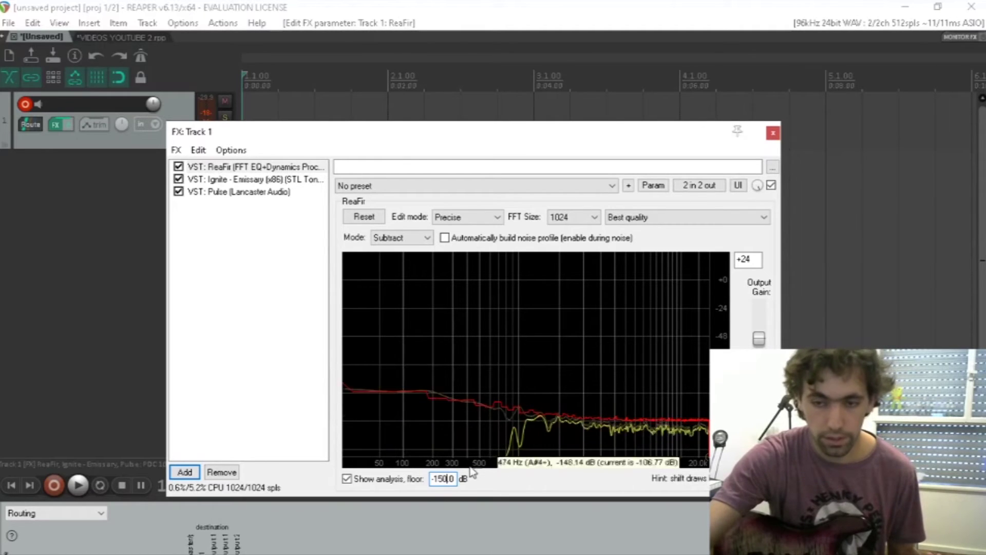
Run ReaFir's automatic noise profile building once more and raise the subtraction curve over the higher frequencies by hand
{"action": "left_click", "coordinate": [444, 238]}
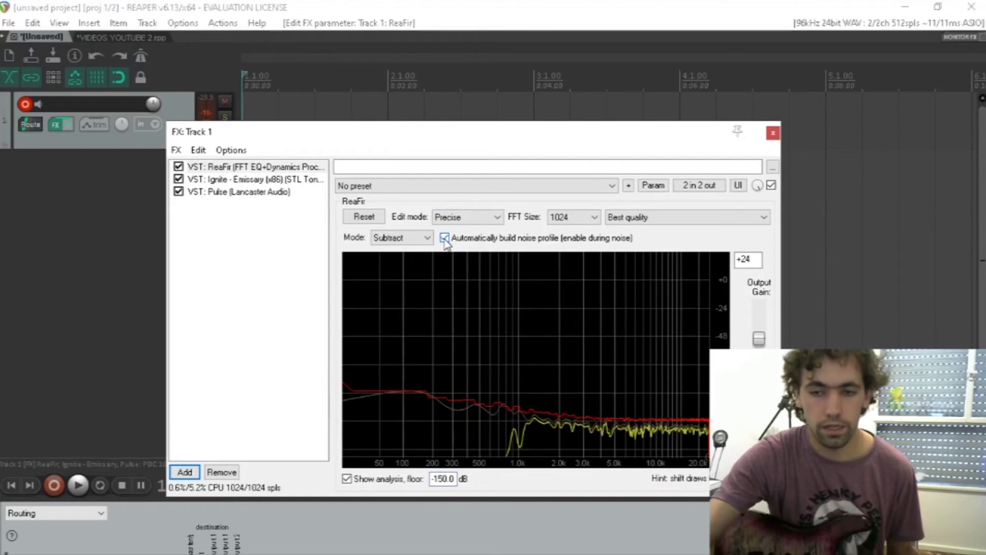
{"action": "left_click", "coordinate": [445, 238]}
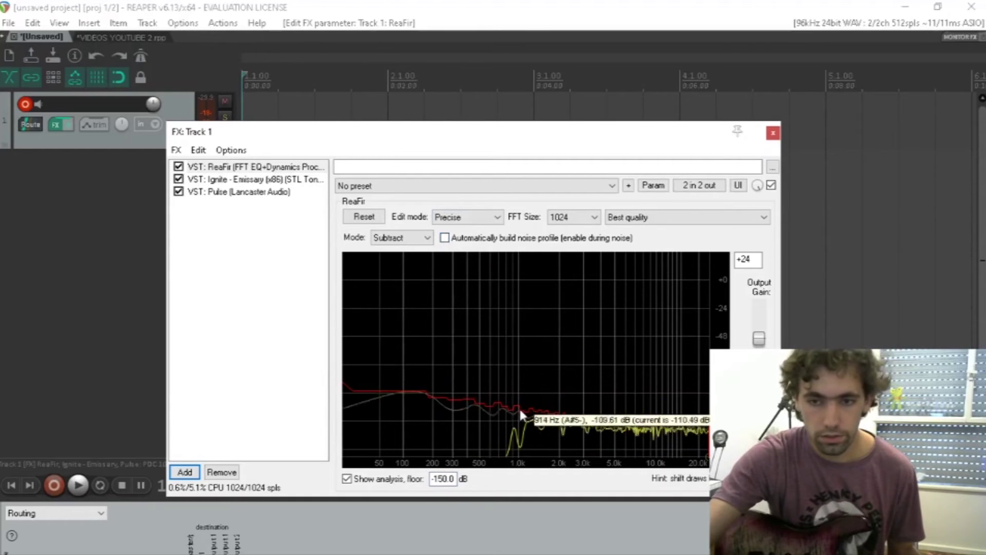
{"action": "mouse_move", "coordinate": [557, 415]}
{"action": "left_mouse_down"}
{"action": "mouse_move", "coordinate": [707, 411]}
{"action": "mouse_move", "coordinate": [503, 404]}
{"action": "mouse_move", "coordinate": [601, 413]}
{"action": "mouse_move", "coordinate": [617, 413]}
{"action": "mouse_move", "coordinate": [558, 405]}
{"action": "mouse_move", "coordinate": [702, 409]}
{"action": "left_mouse_up"}
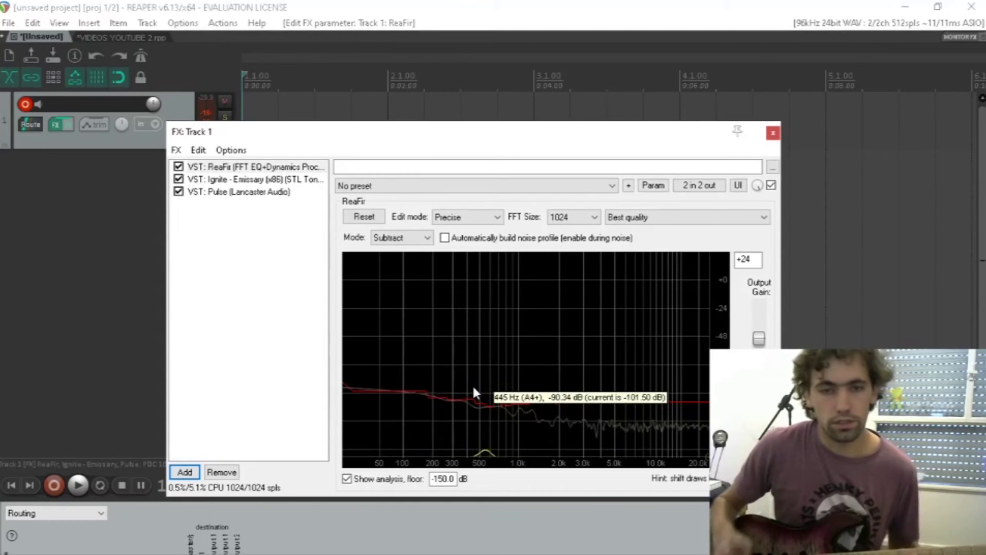
Add the Dragonfly Hall Reverb VST after Pulse in track 1's effects chain
{"action": "left_click", "coordinate": [239, 192]}
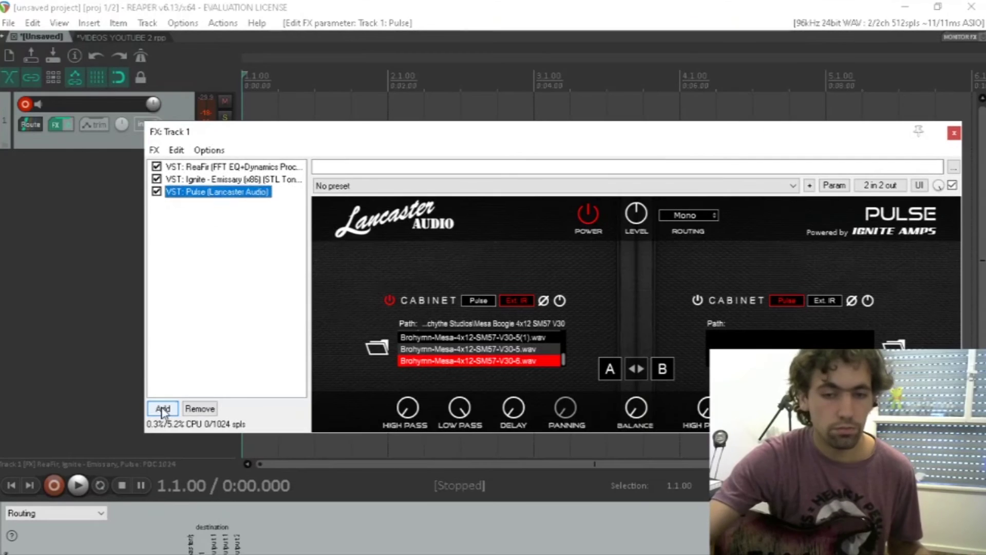
{"action": "left_click", "coordinate": [162, 409]}
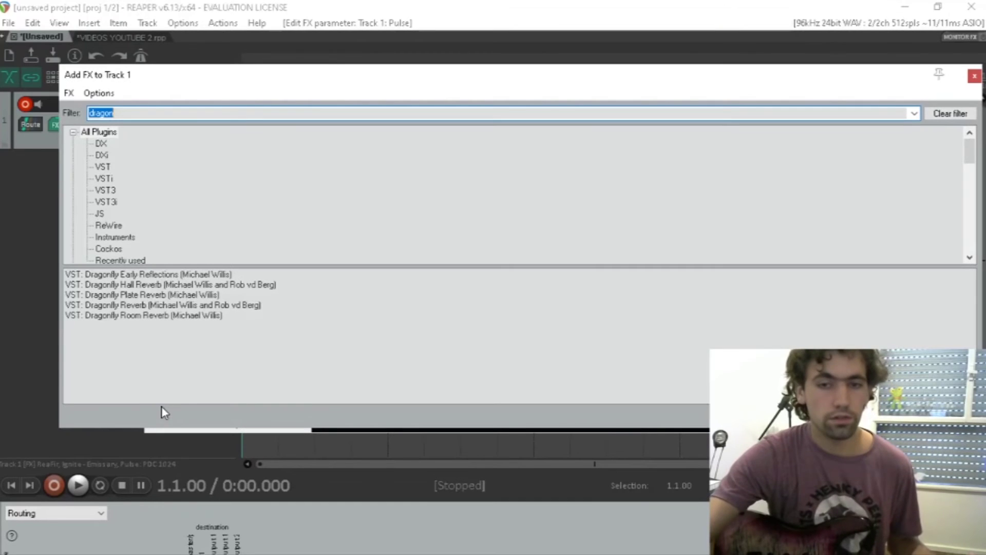
{"action": "double_click", "coordinate": [229, 284]}
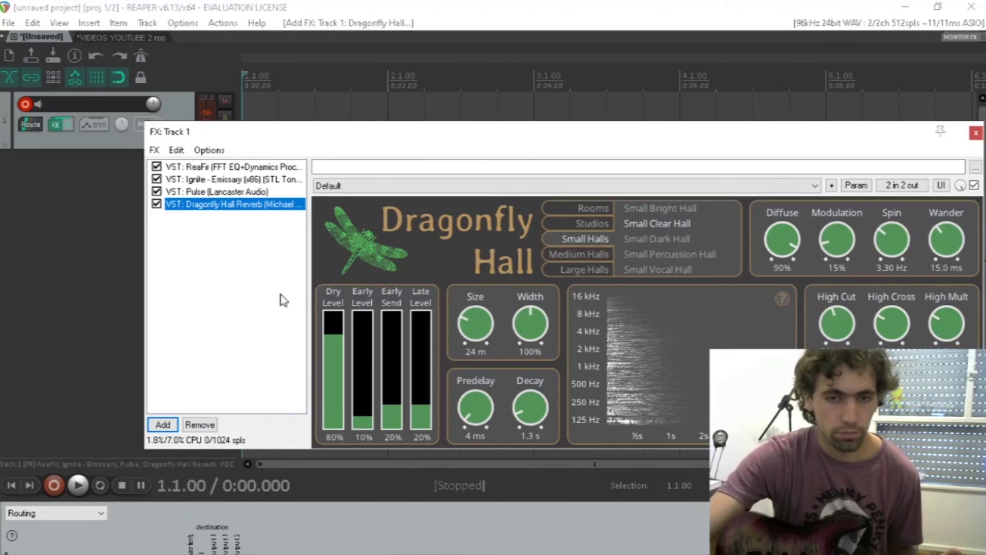
Bypass Pulse and Dragonfly Hall Reverb to compare the sound, and re-enable only Pulse
{"action": "left_click", "coordinate": [157, 192]}
{"action": "left_click", "coordinate": [156, 204]}
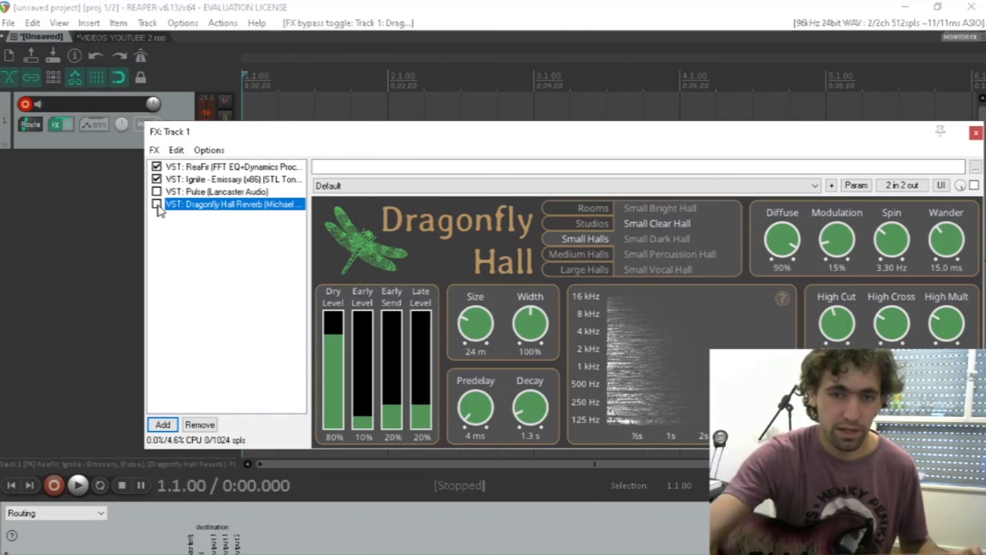
{"action": "left_click", "coordinate": [156, 191]}
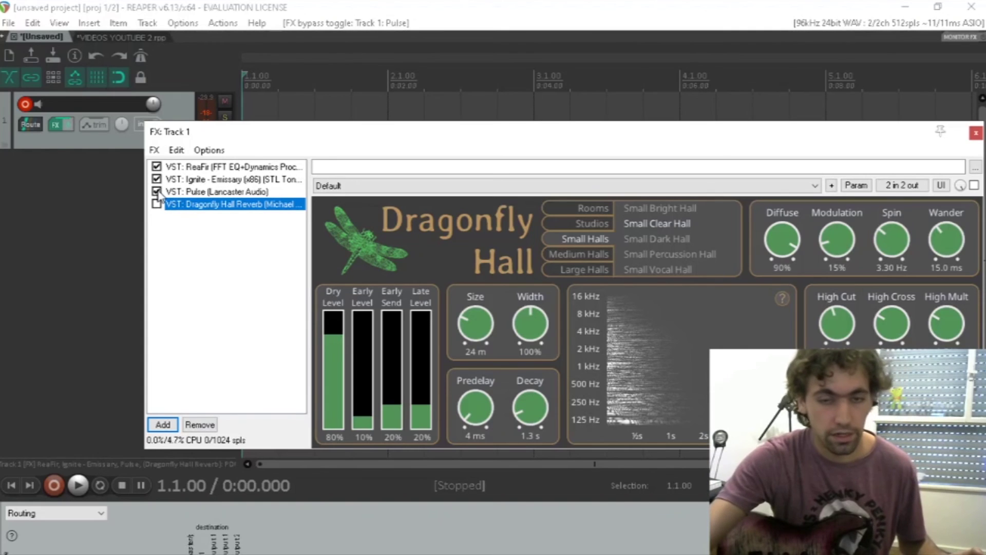